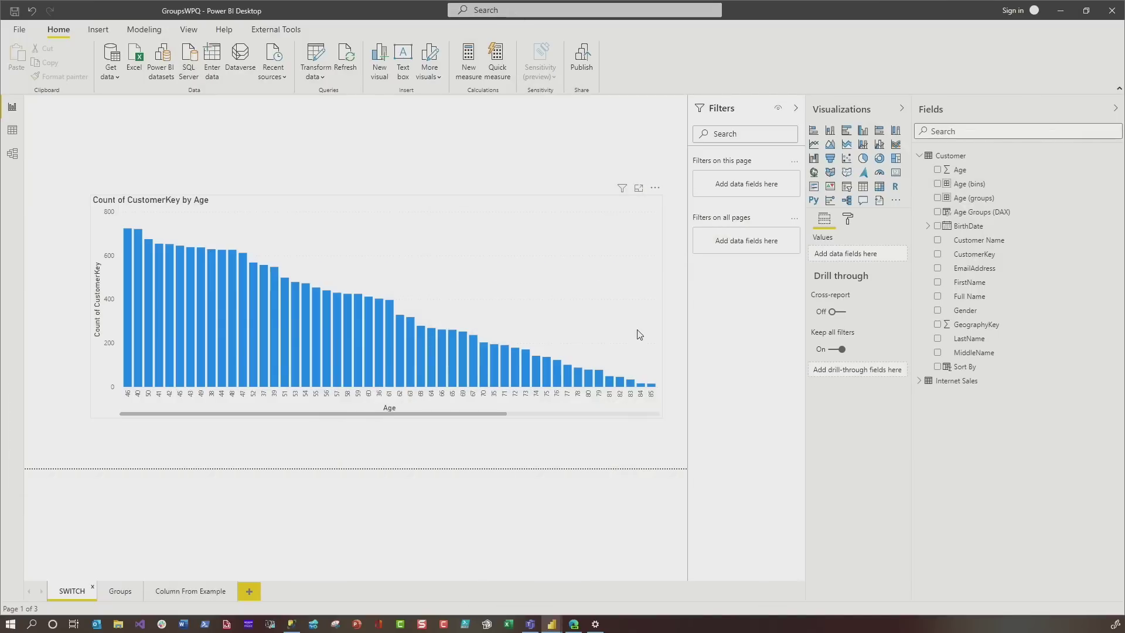
- Inspect the SWITCH formula of Age Groups (DAX), then drag it onto the age bar chart's axis
{"action": "left_click", "coordinate": [996, 213]}
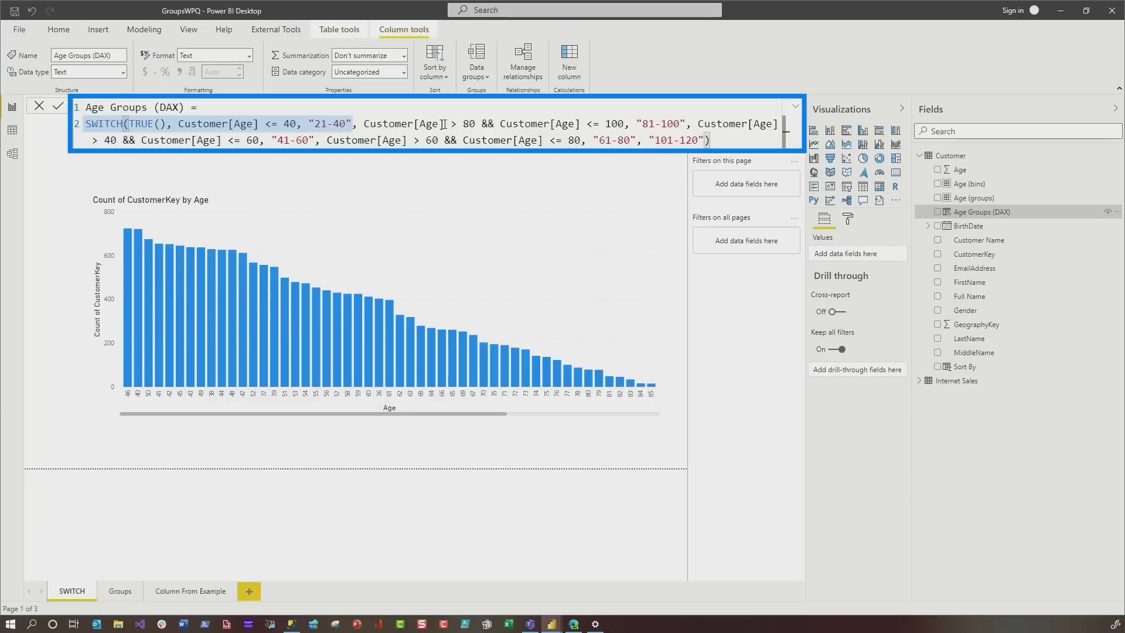
{"action": "left_click_drag", "start_coordinate": [559, 123], "coordinate": [663, 124]}
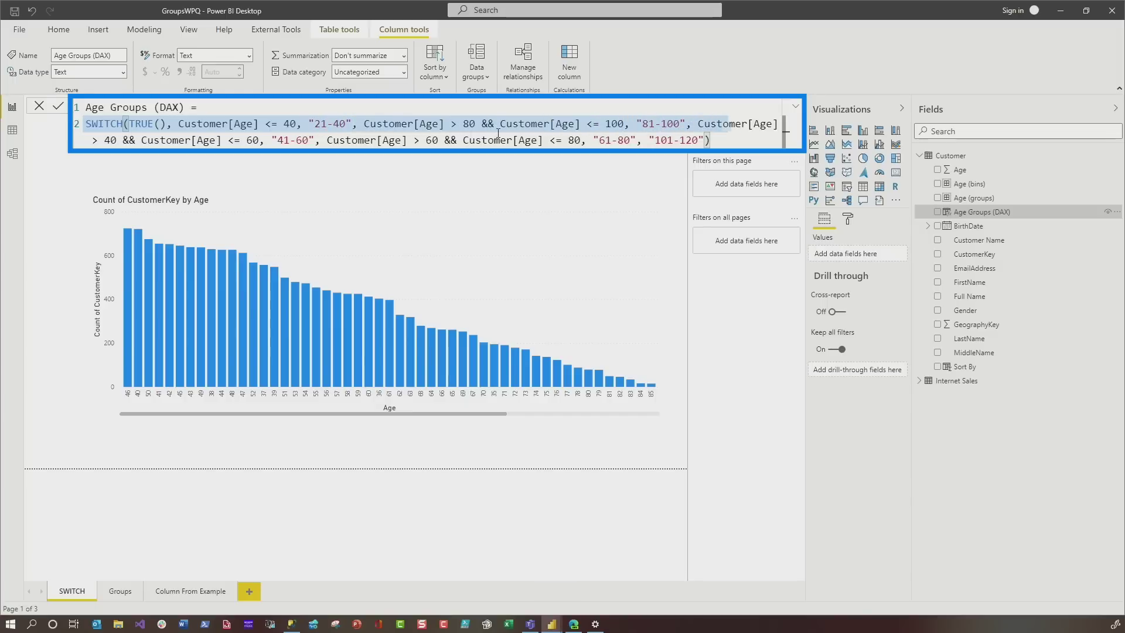
{"action": "left_click", "coordinate": [527, 275]}
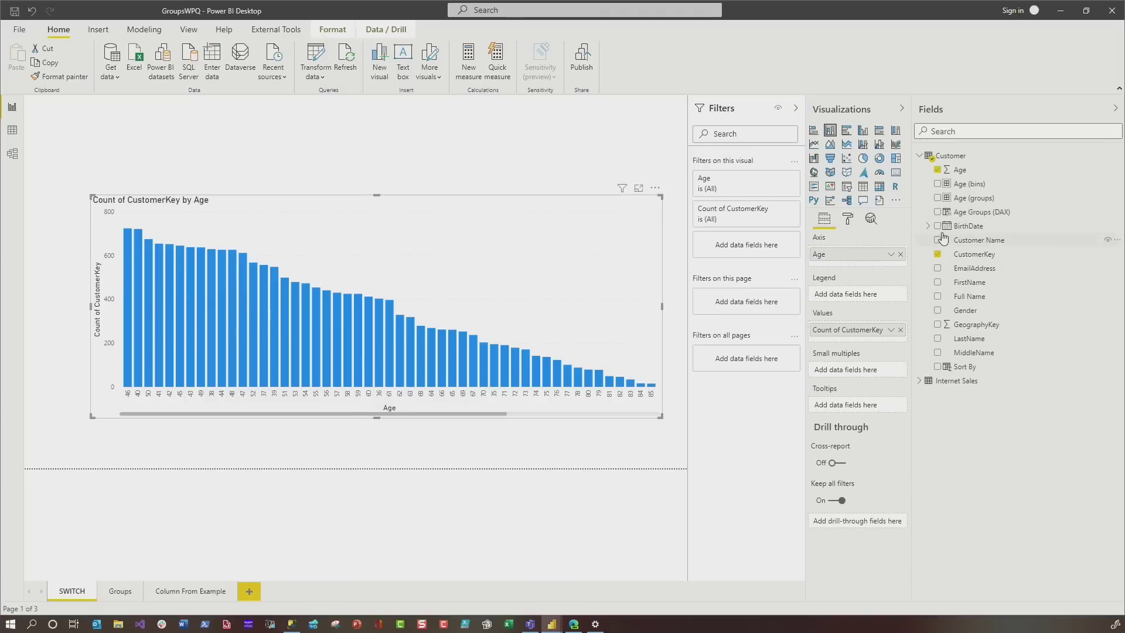
{"action": "left_click_drag", "start_coordinate": [969, 215], "coordinate": [865, 254]}
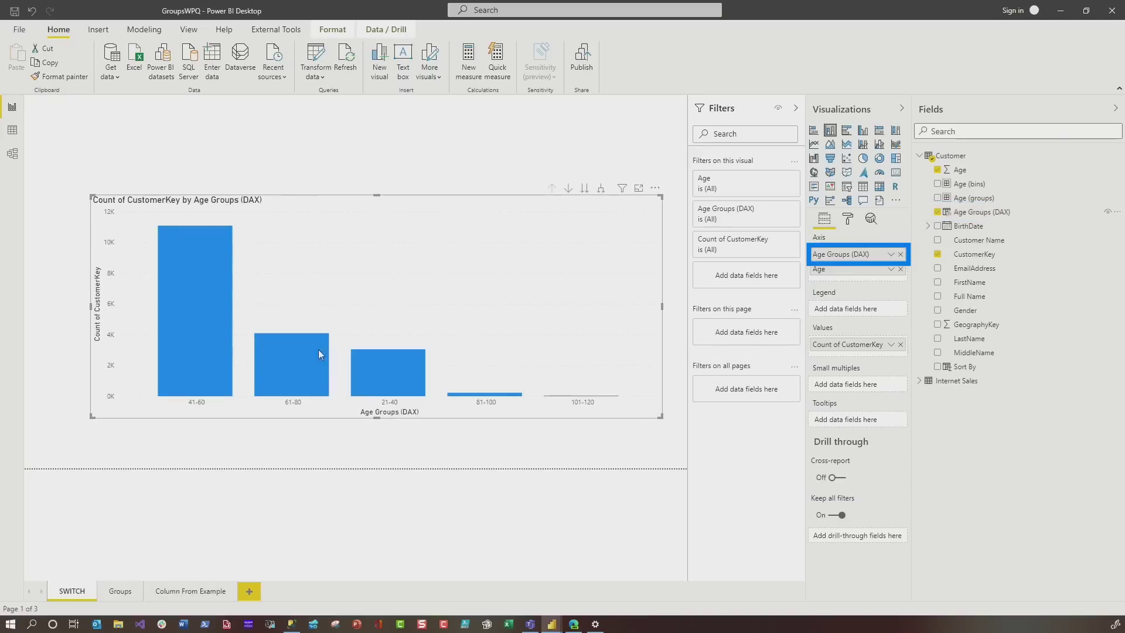
- Turn on drill-down, drill into 21-40, drill back up, then drill into the 81-100 bucket
{"action": "left_click", "coordinate": [567, 188]}
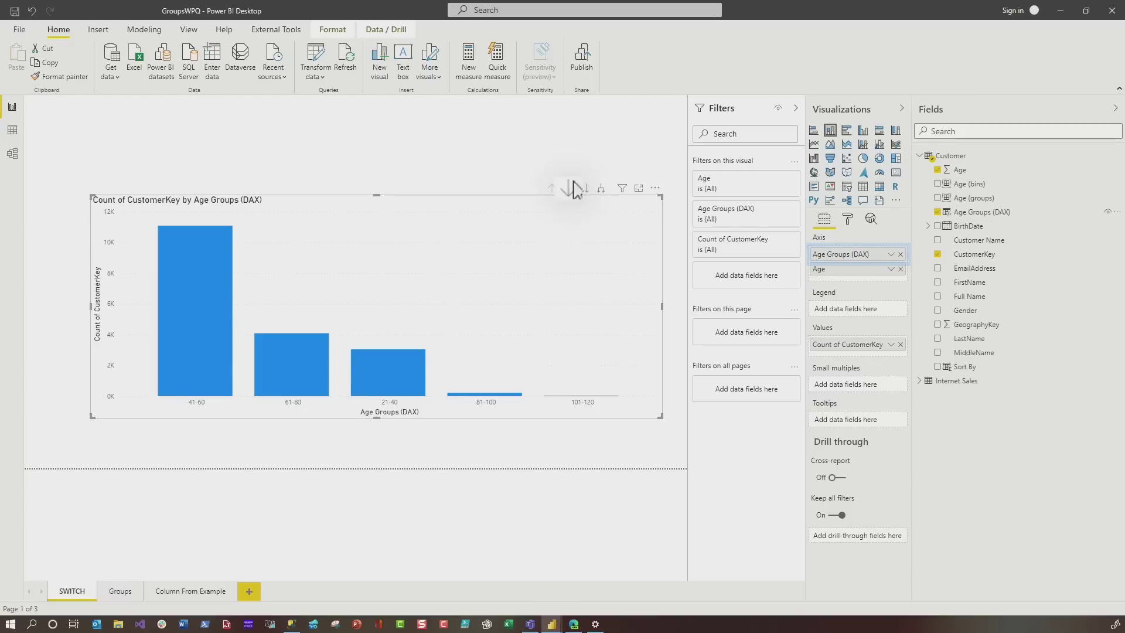
{"action": "left_click", "coordinate": [405, 380]}
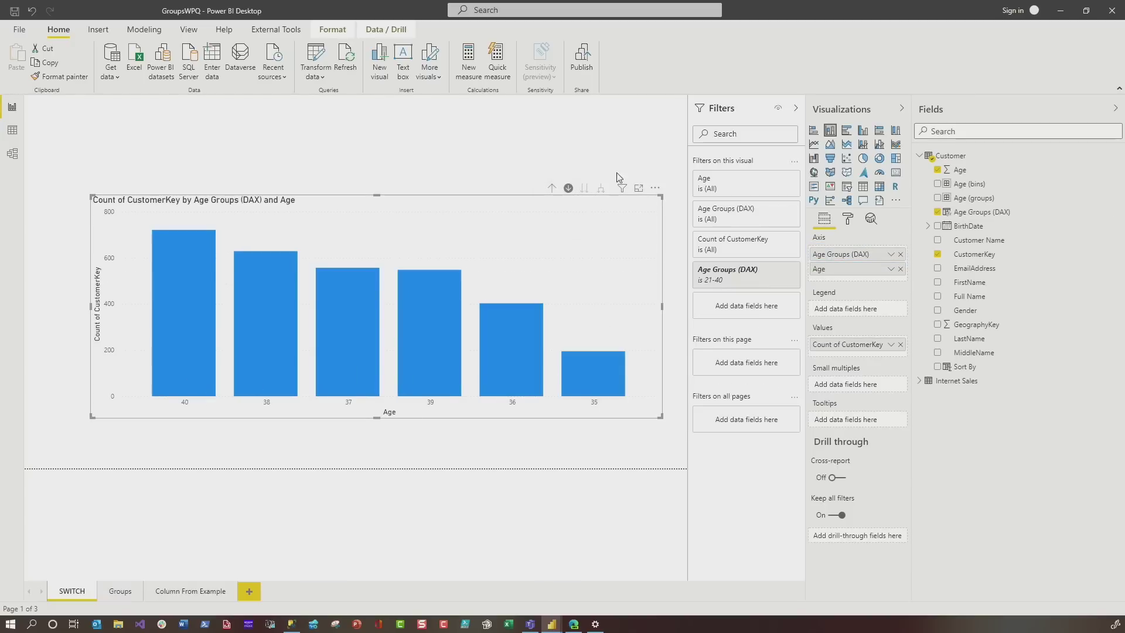
{"action": "left_click", "coordinate": [552, 188]}
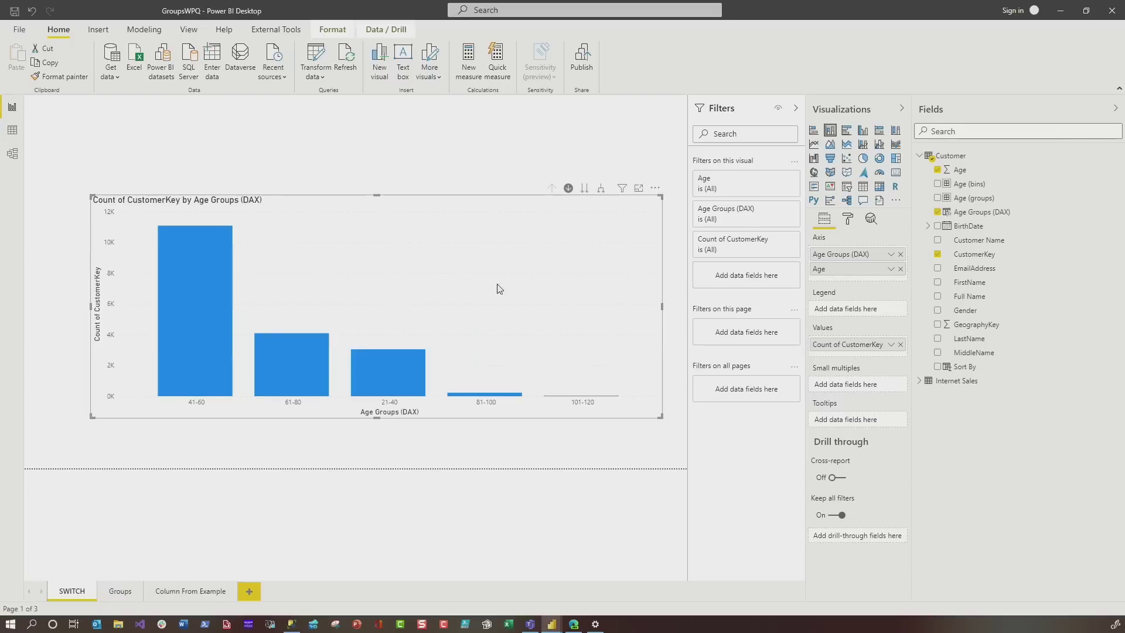
{"action": "left_click", "coordinate": [490, 393]}
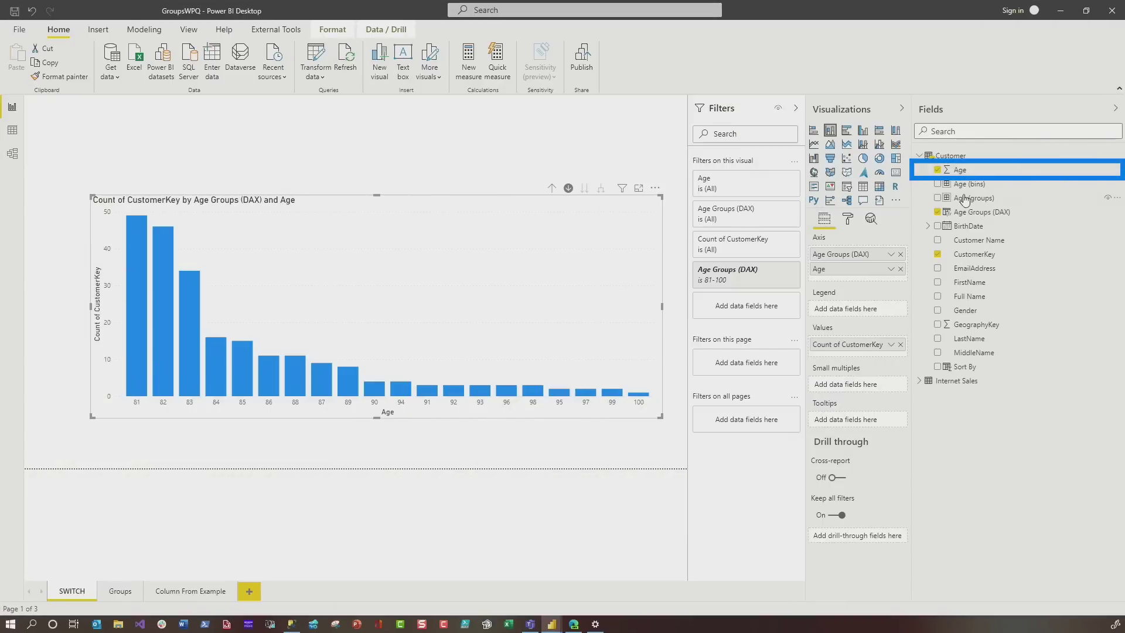
{"action": "left_click", "coordinate": [967, 171]}
{"action": "right_click", "coordinate": [966, 174]}
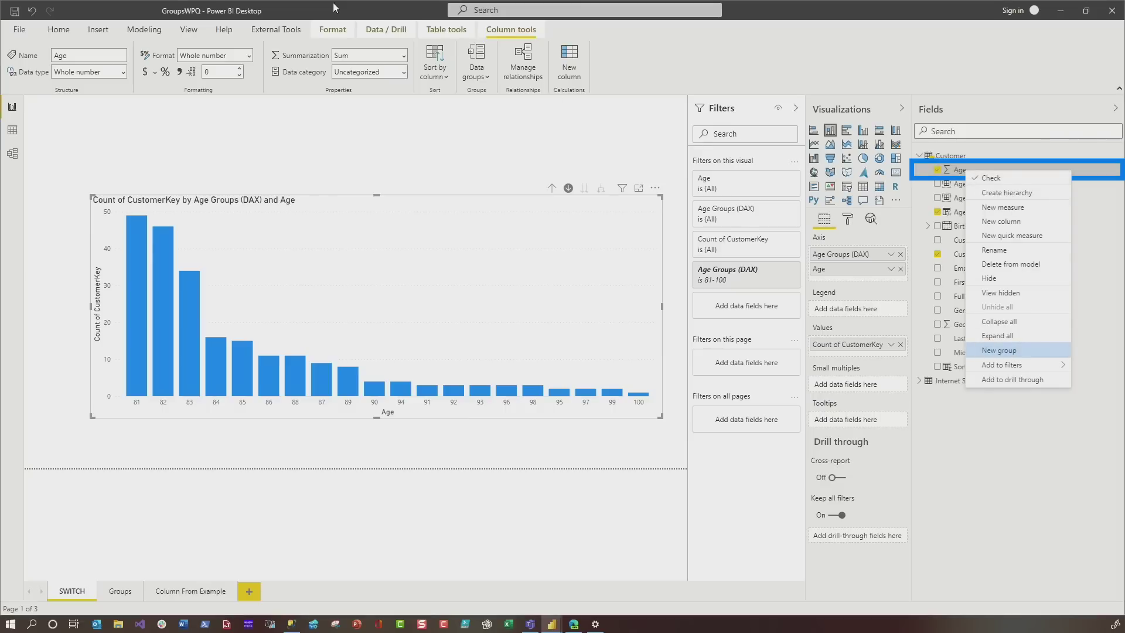
{"action": "left_click", "coordinate": [515, 33]}
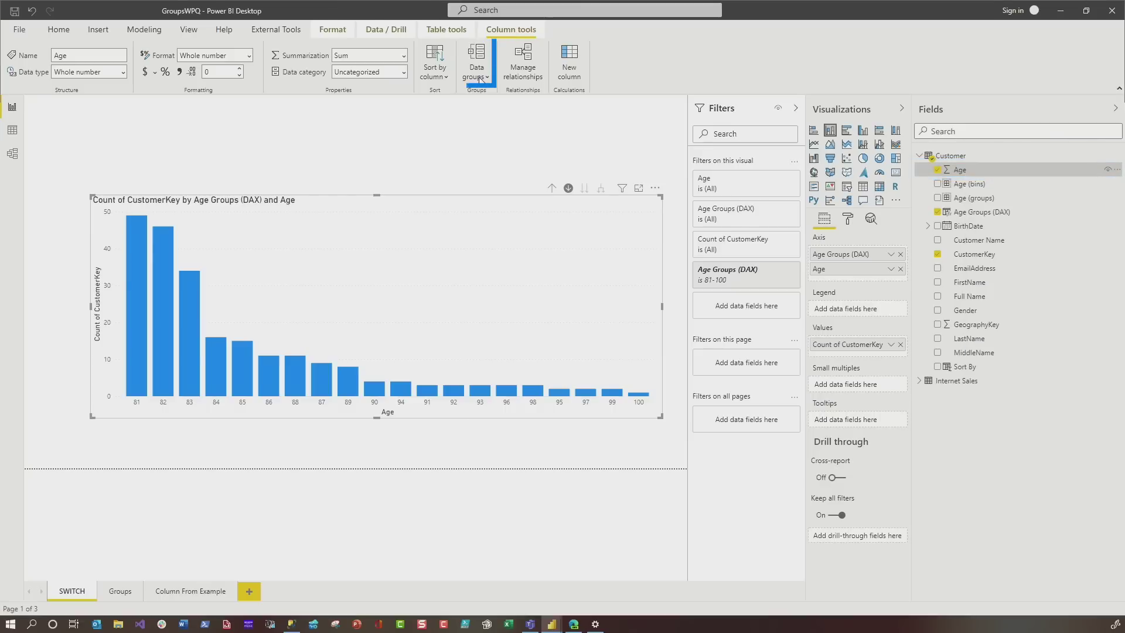
{"action": "left_click", "coordinate": [480, 78]}
{"action": "left_click", "coordinate": [486, 99]}
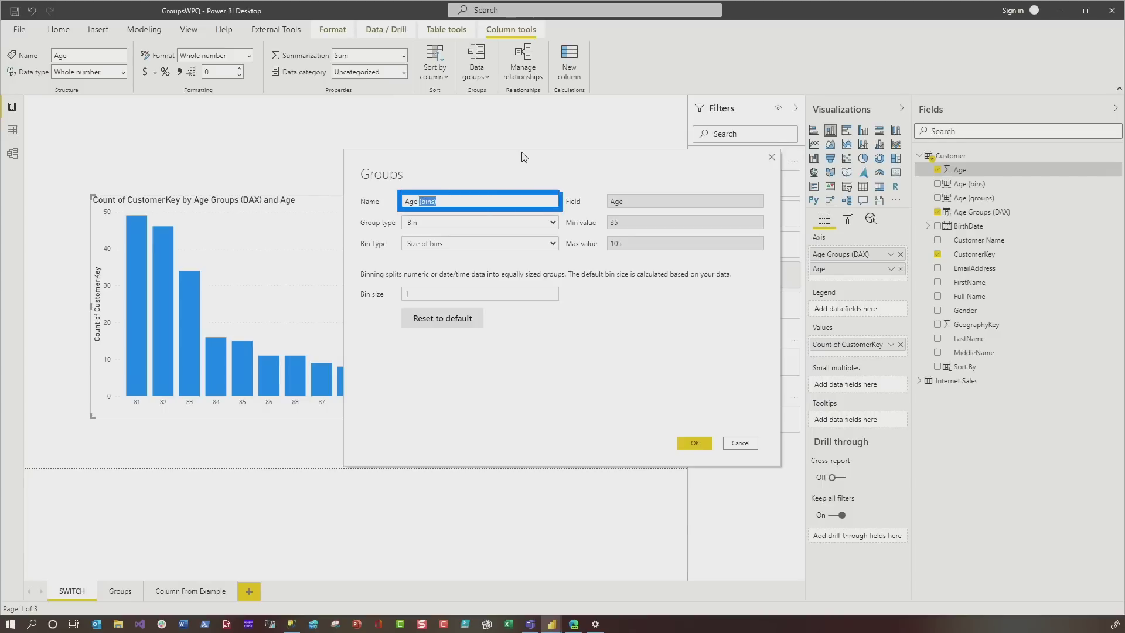
{"action": "left_click", "coordinate": [464, 228]}
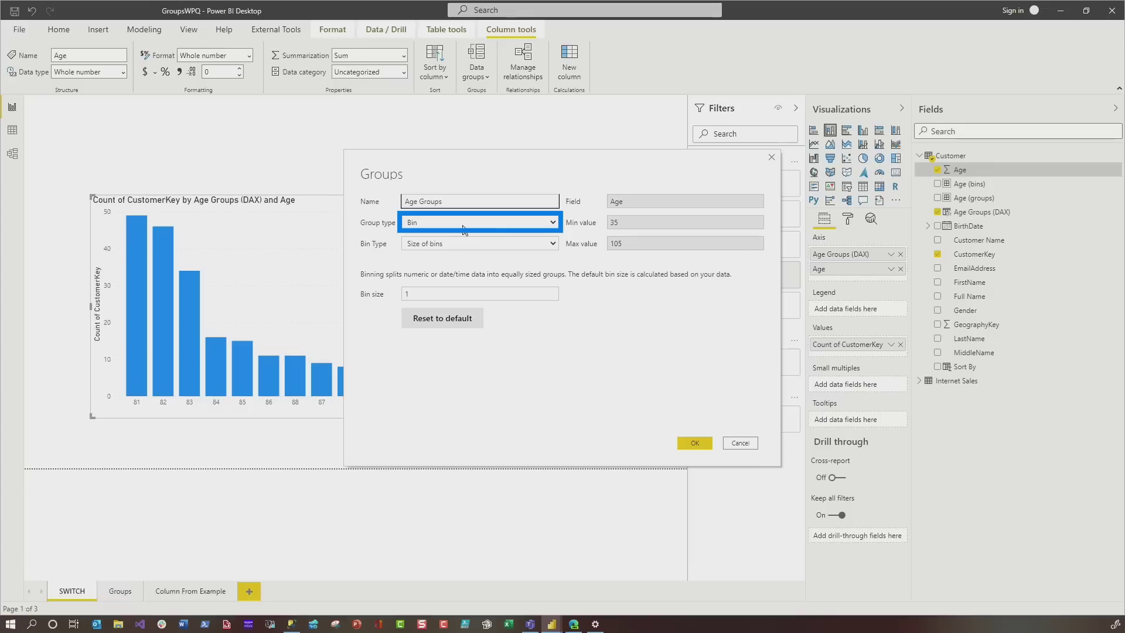
{"action": "left_click", "coordinate": [463, 225]}
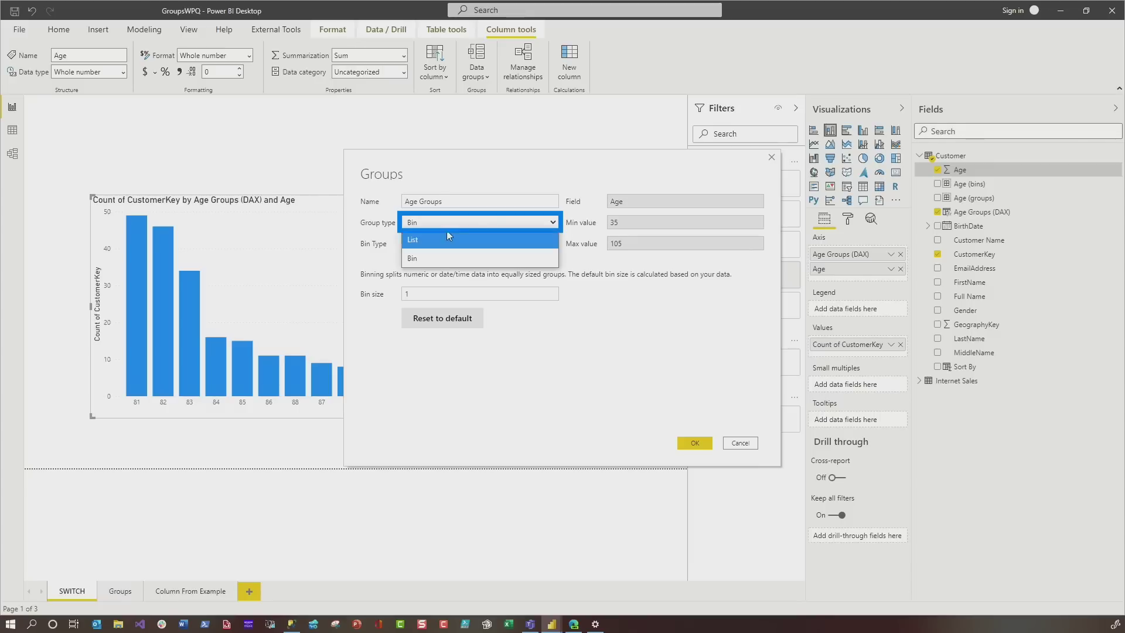
{"action": "left_click", "coordinate": [417, 237]}
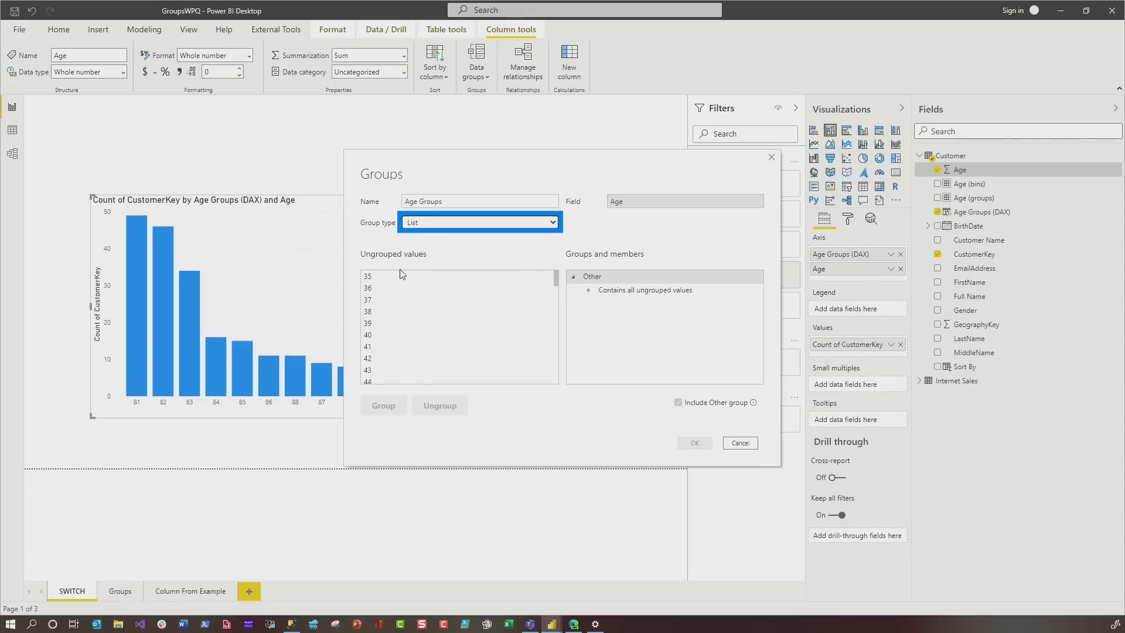
{"action": "left_click", "coordinate": [370, 276]}
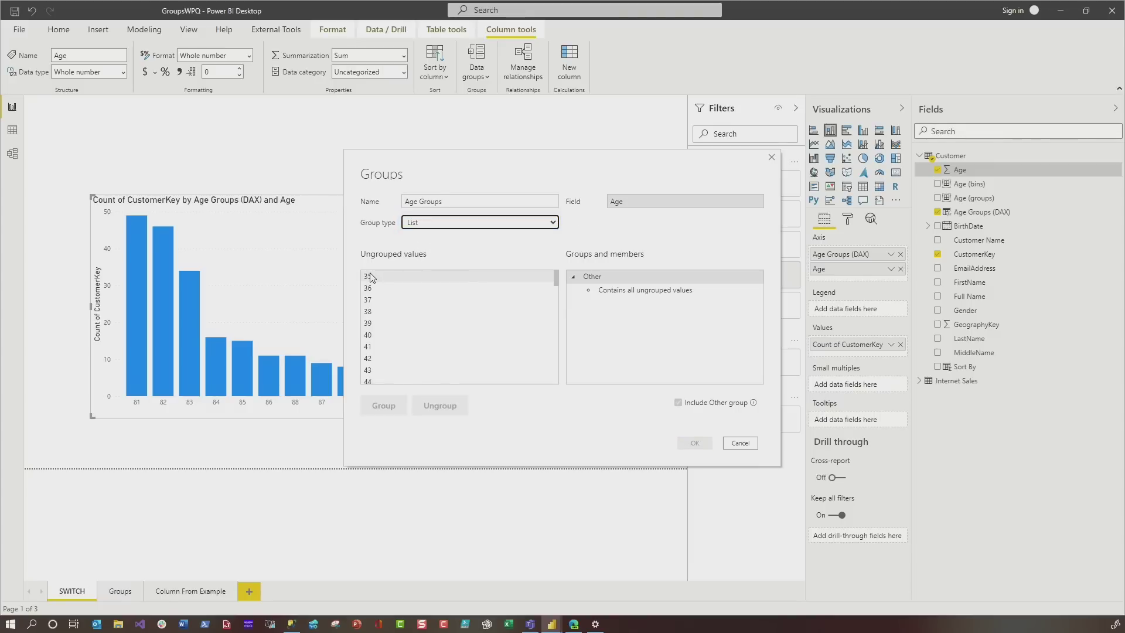
{"action": "left_click", "coordinate": [378, 340], "text": "shift"}
{"action": "left_click", "coordinate": [384, 406]}
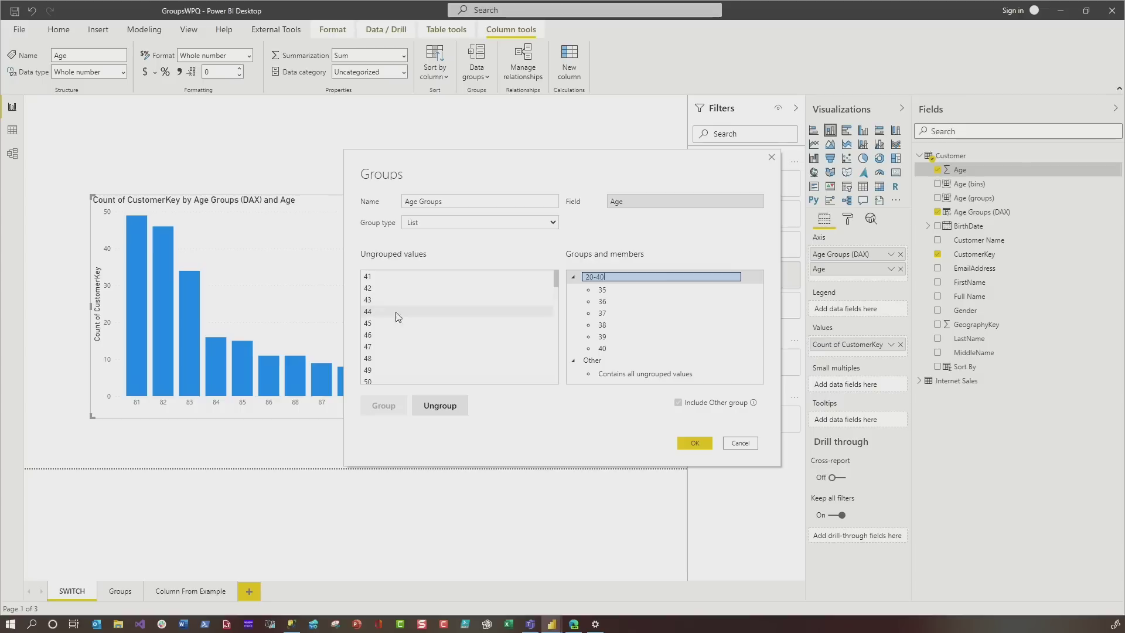
{"action": "key", "text": "Return"}
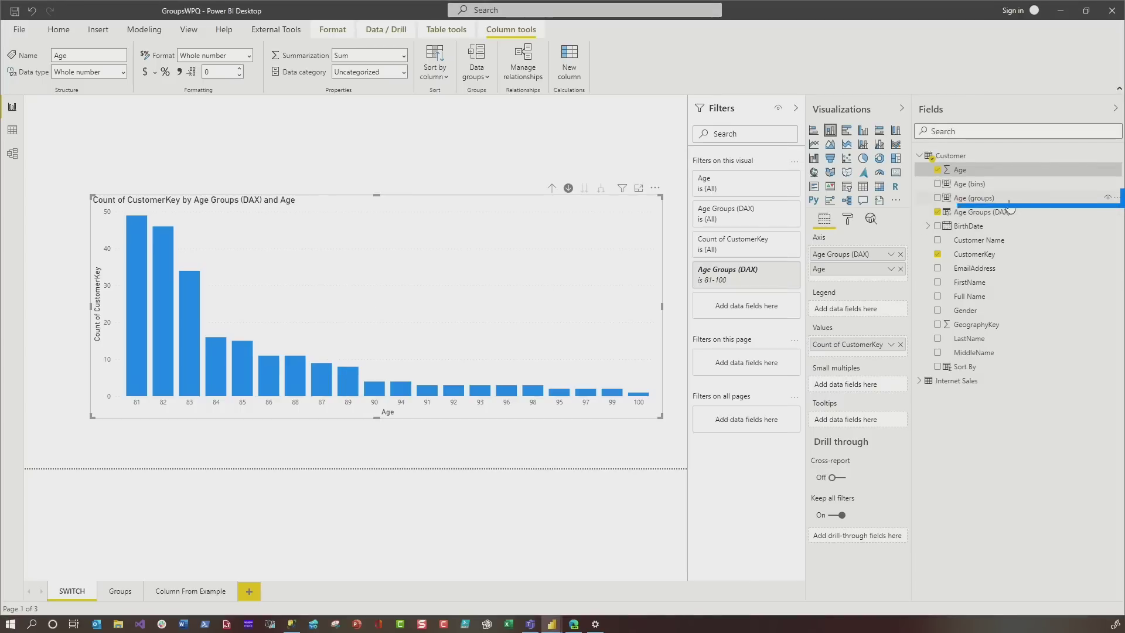
- Review the Age (groups) bins in Edit groups, expanding the 41-60 group to see its ages
{"action": "left_click", "coordinate": [1115, 198]}
{"action": "left_click", "coordinate": [1038, 398]}
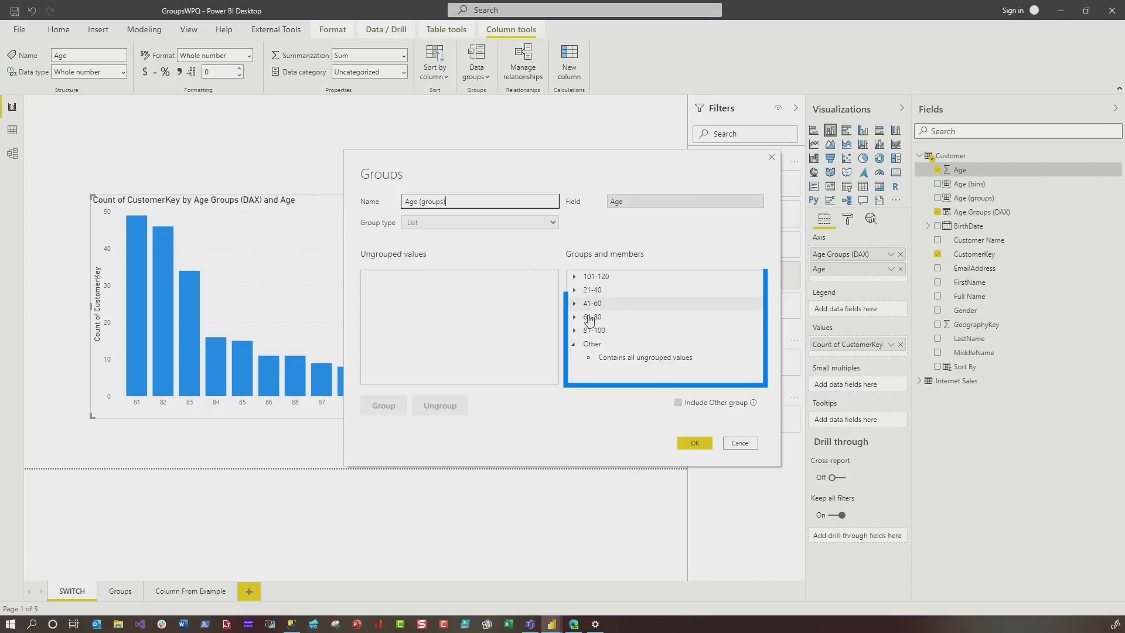
{"action": "left_click", "coordinate": [574, 303]}
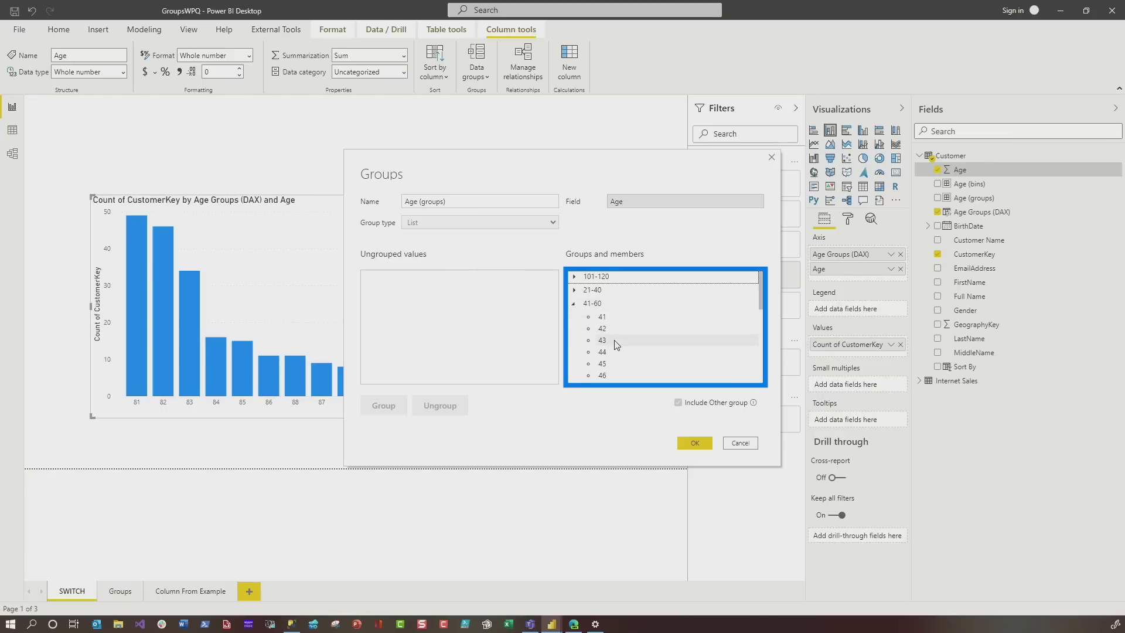
{"action": "scroll", "coordinate": [615, 345], "scroll_direction": "down", "scroll_amount": 5}
{"action": "scroll", "coordinate": [615, 342], "scroll_direction": "up", "scroll_amount": 5}
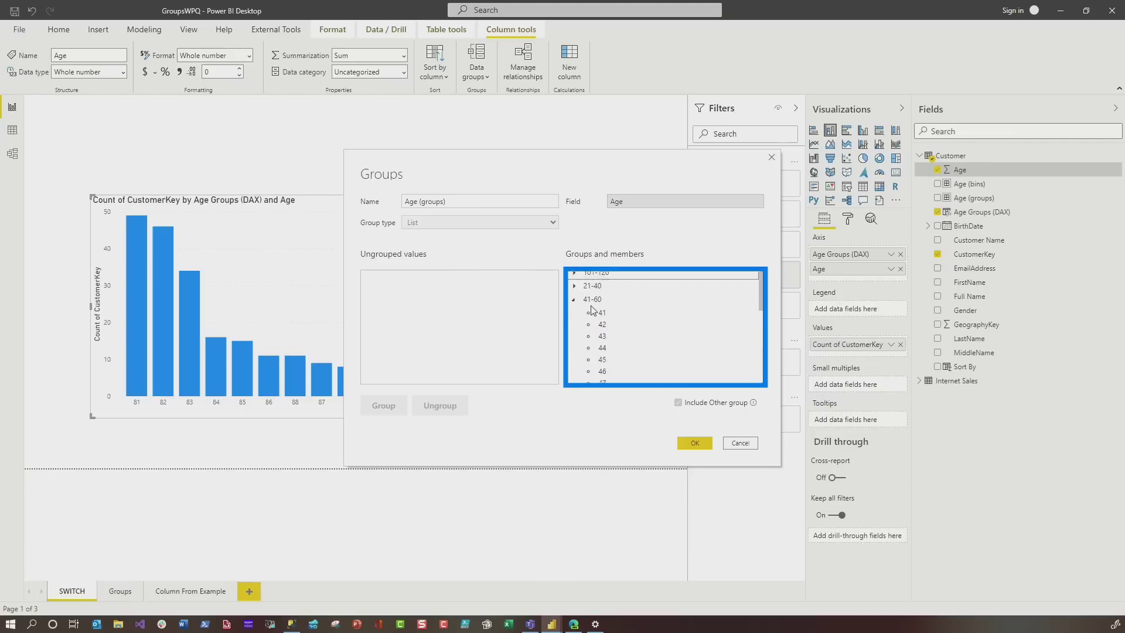
{"action": "left_click", "coordinate": [574, 303]}
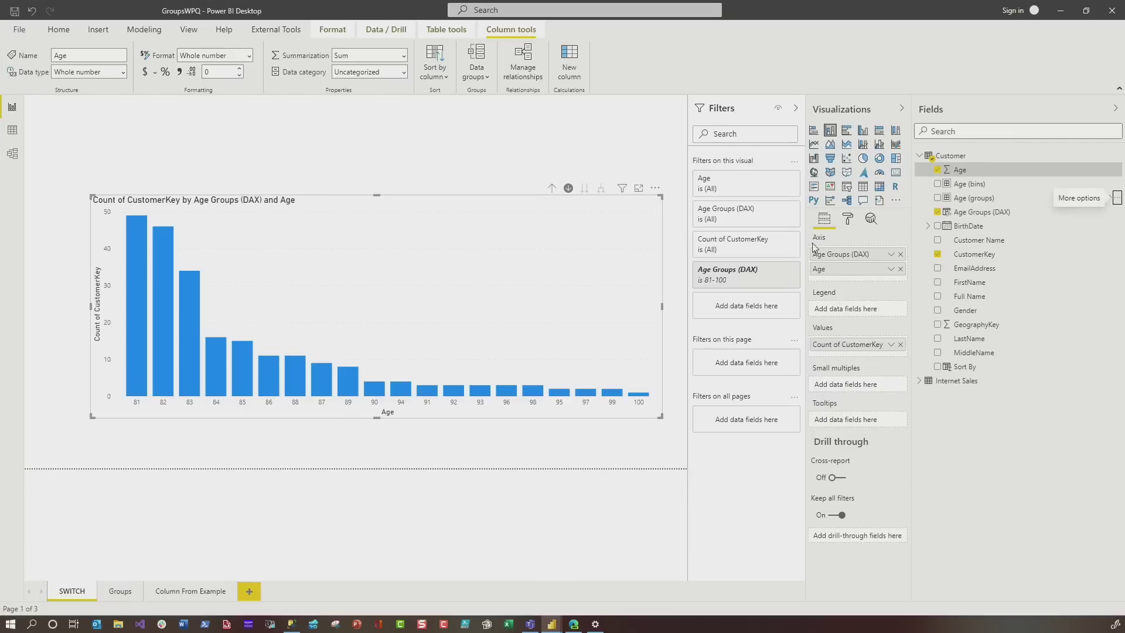
- On the Groups page, chart customers by Age (groups) and drill into 41-60
{"action": "left_click", "coordinate": [119, 592]}
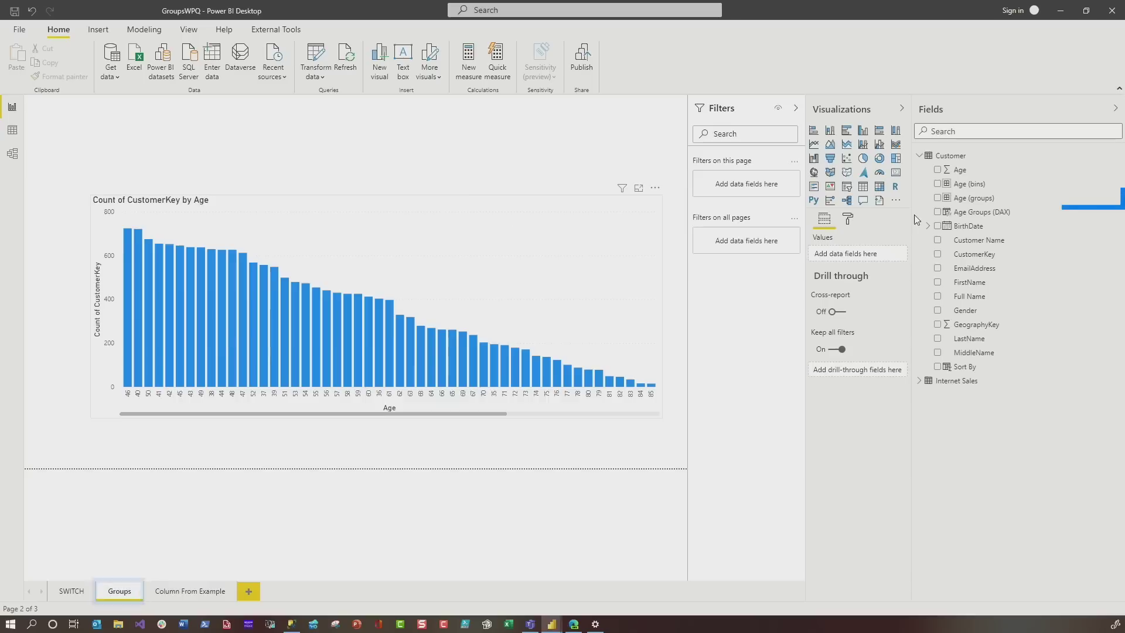
{"action": "left_click_drag", "start_coordinate": [979, 201], "coordinate": [872, 252]}
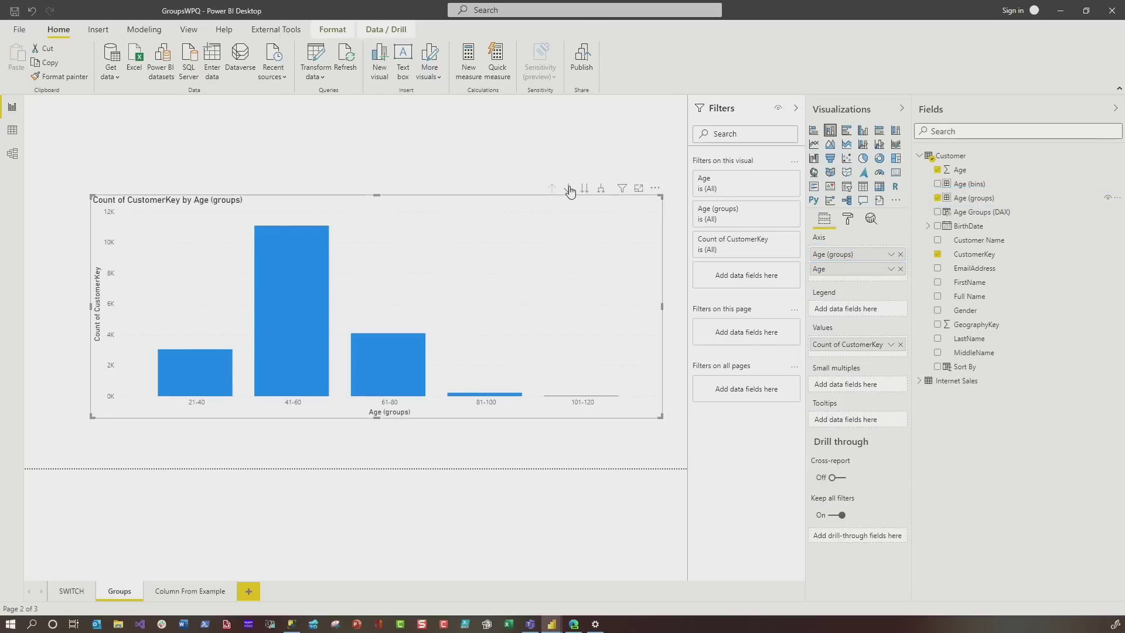
{"action": "left_click", "coordinate": [283, 300]}
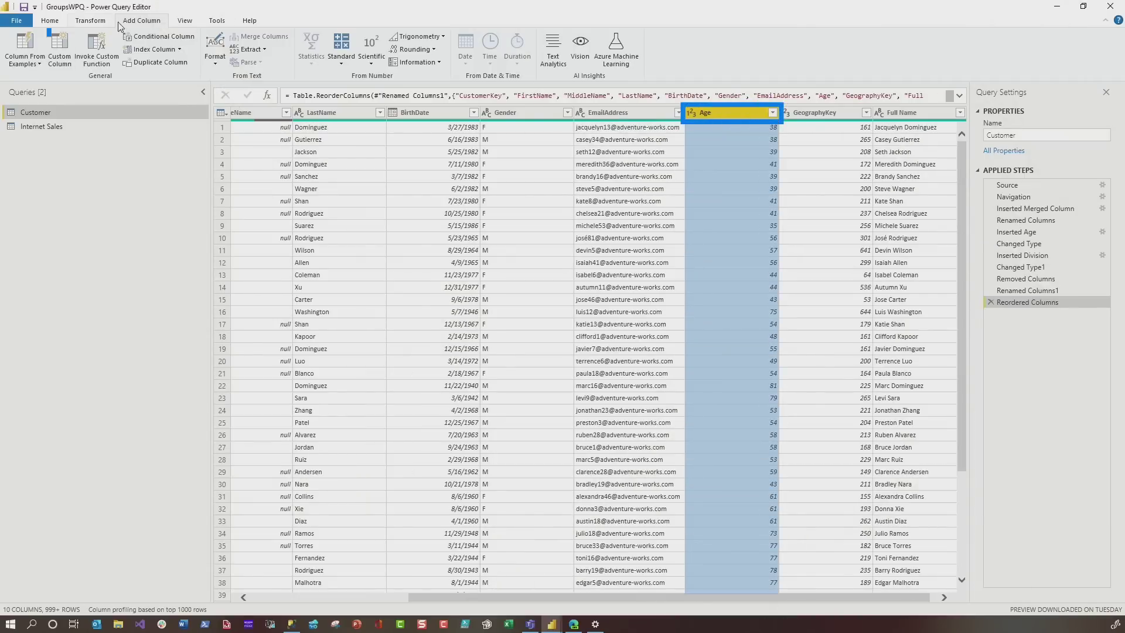
- Start a column from examples using all columns, trying range examples 20-40 and 30-40
{"action": "left_click", "coordinate": [36, 65]}
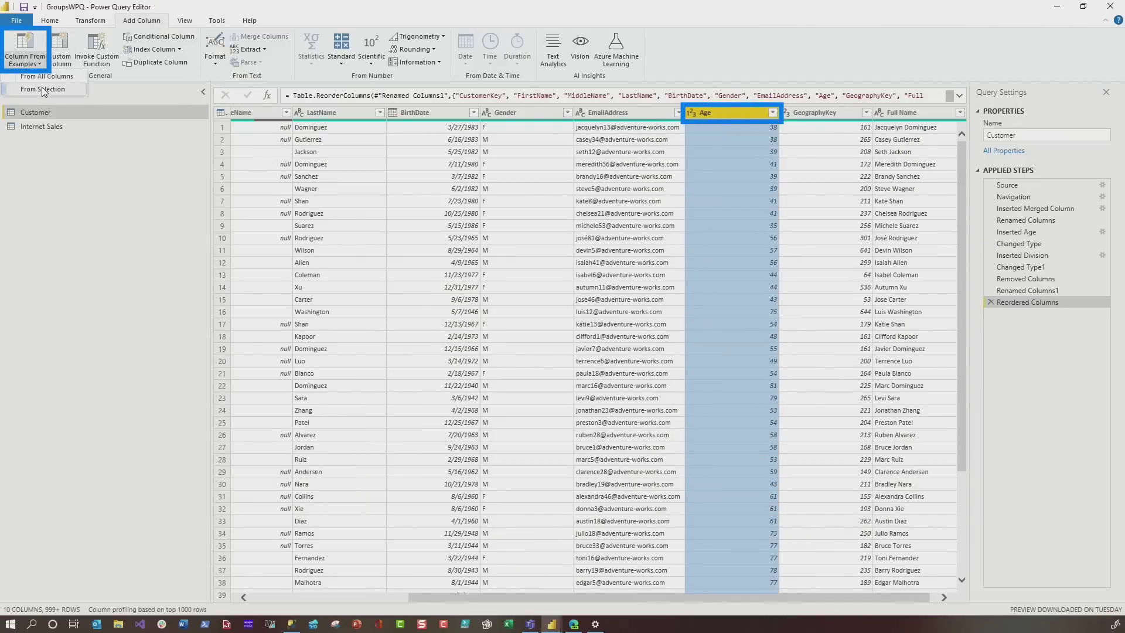
{"action": "left_click", "coordinate": [37, 91]}
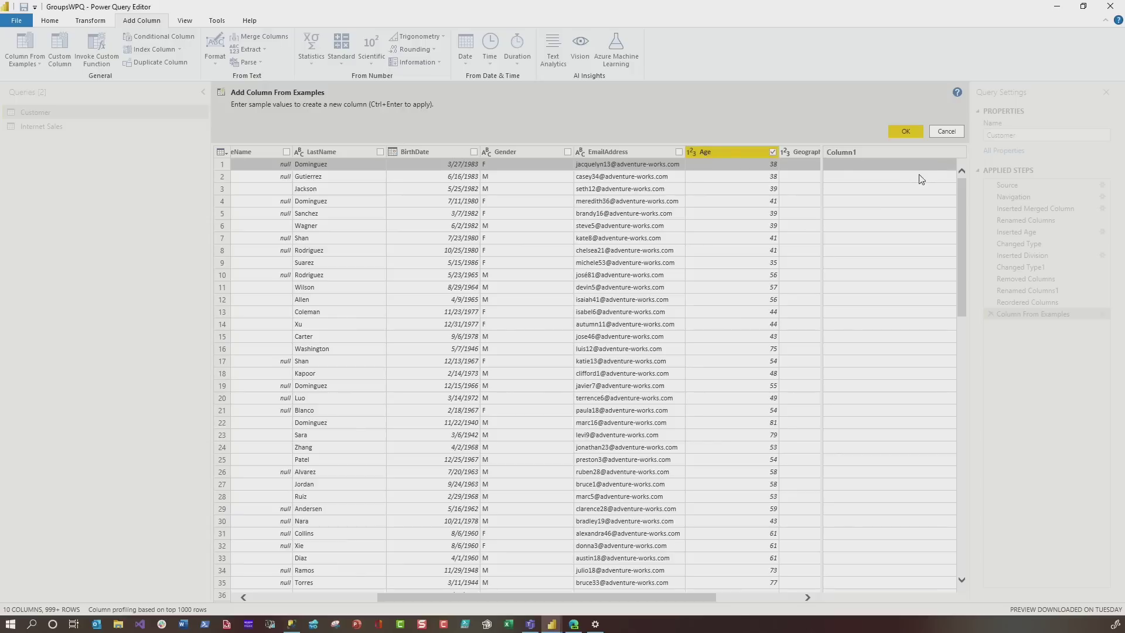
{"action": "left_click", "coordinate": [868, 167]}
{"action": "type", "text": "20"}
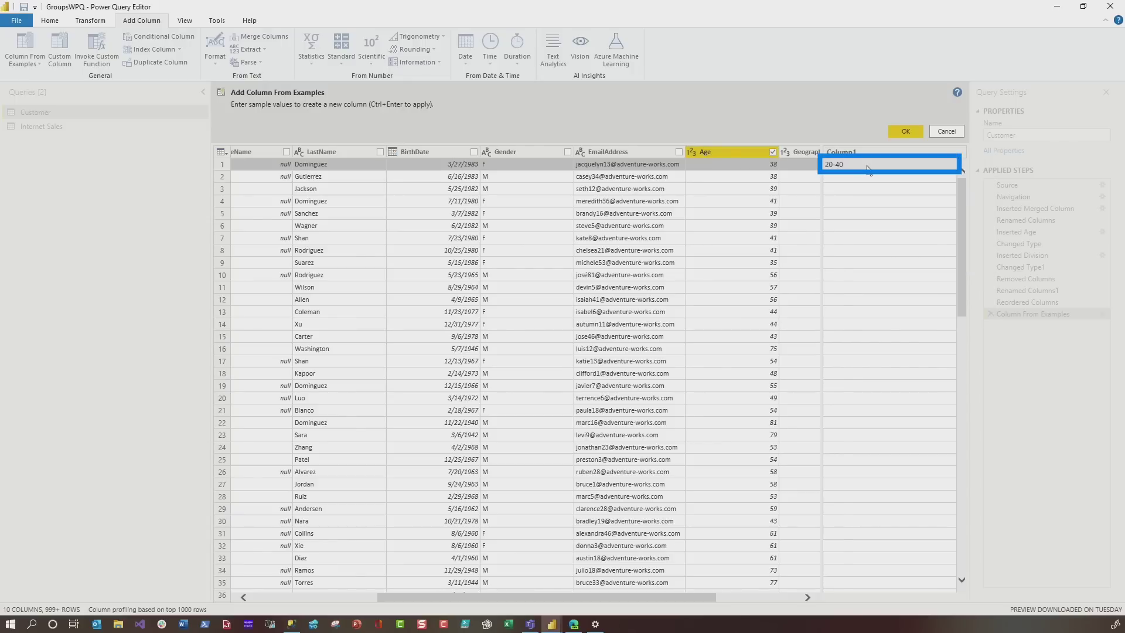
{"action": "type", "text": "-40"}
{"action": "key", "text": "Return"}
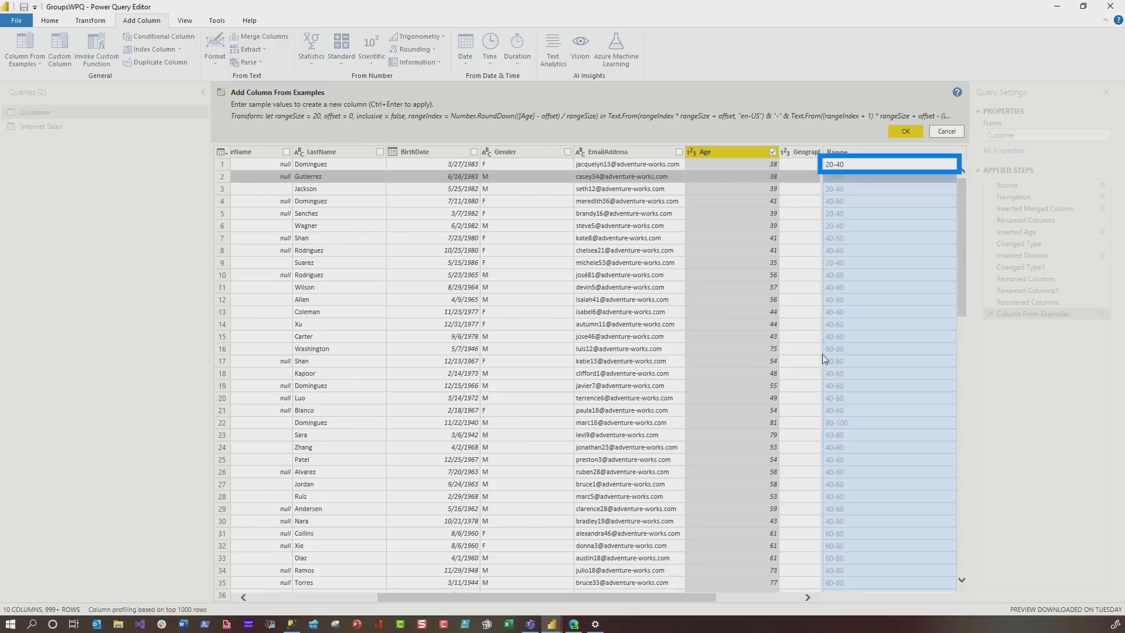
{"action": "left_click", "coordinate": [847, 165]}
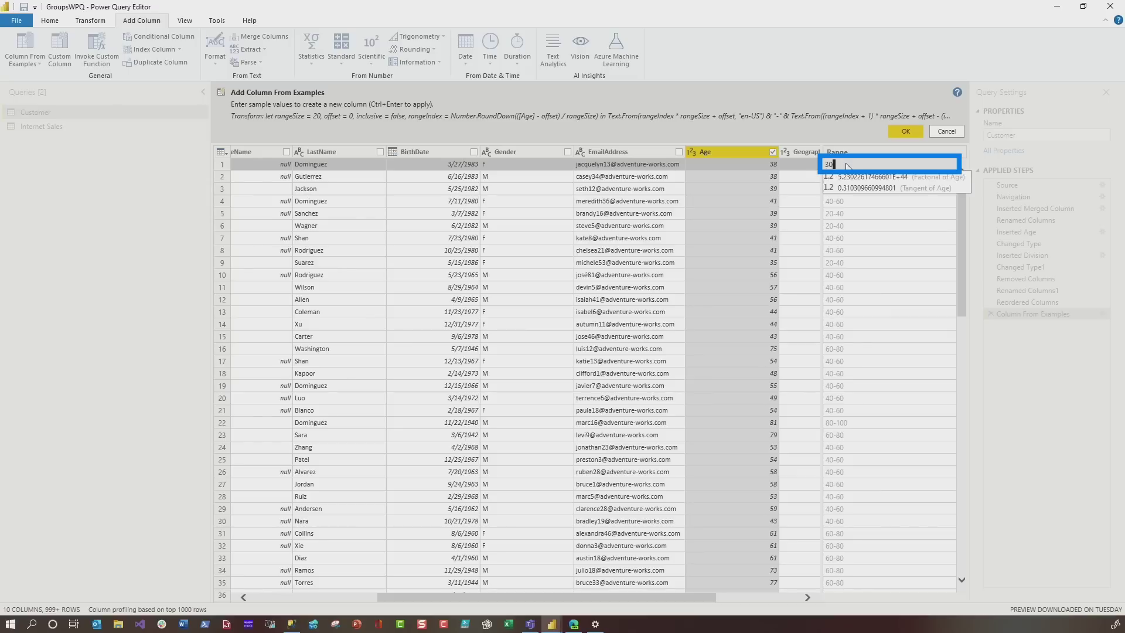
{"action": "type", "text": "-40"}
{"action": "key", "text": "Return"}
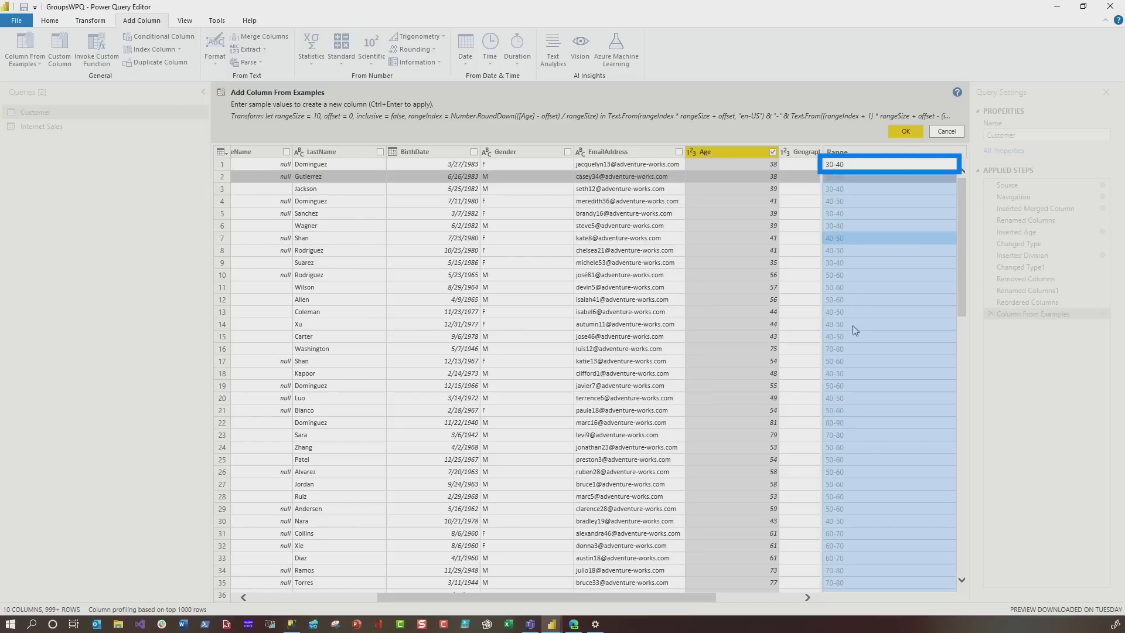
- Settle the examples on 21-40 for the first row and 41-60 for row 7
{"action": "left_click", "coordinate": [851, 167]}
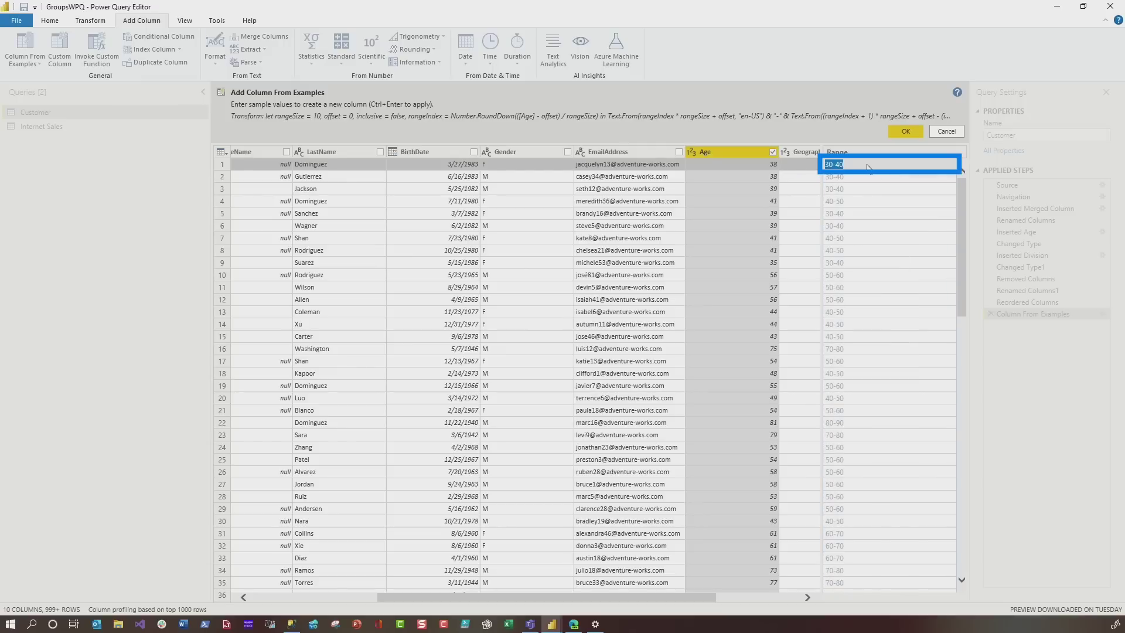
{"action": "type", "text": "10-20"}
{"action": "key", "text": "Return"}
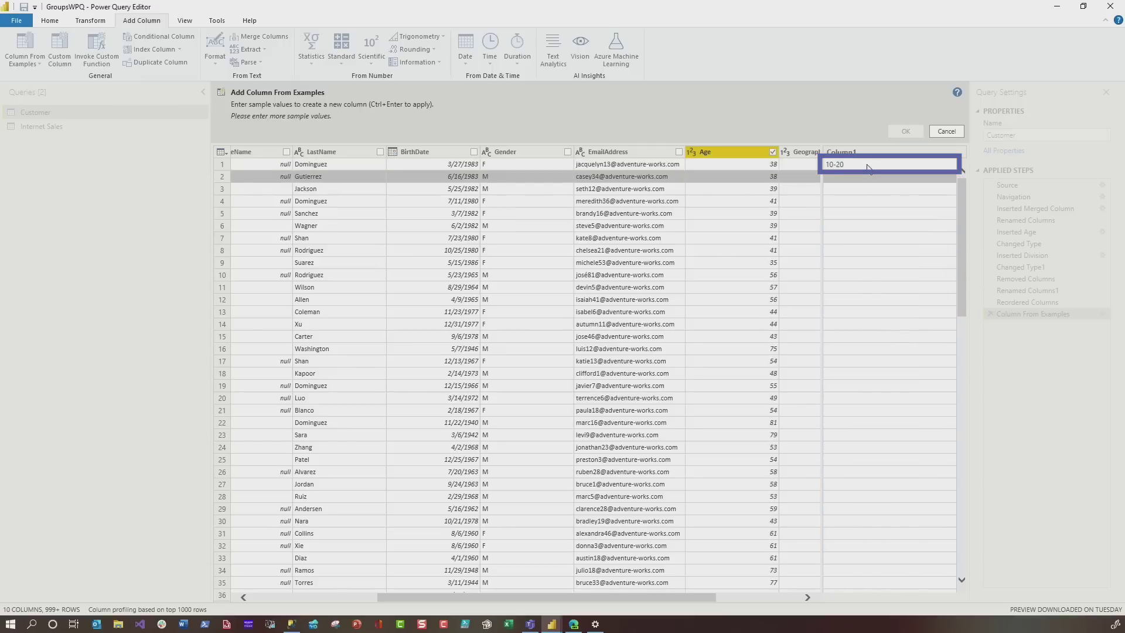
{"action": "left_click", "coordinate": [869, 166]}
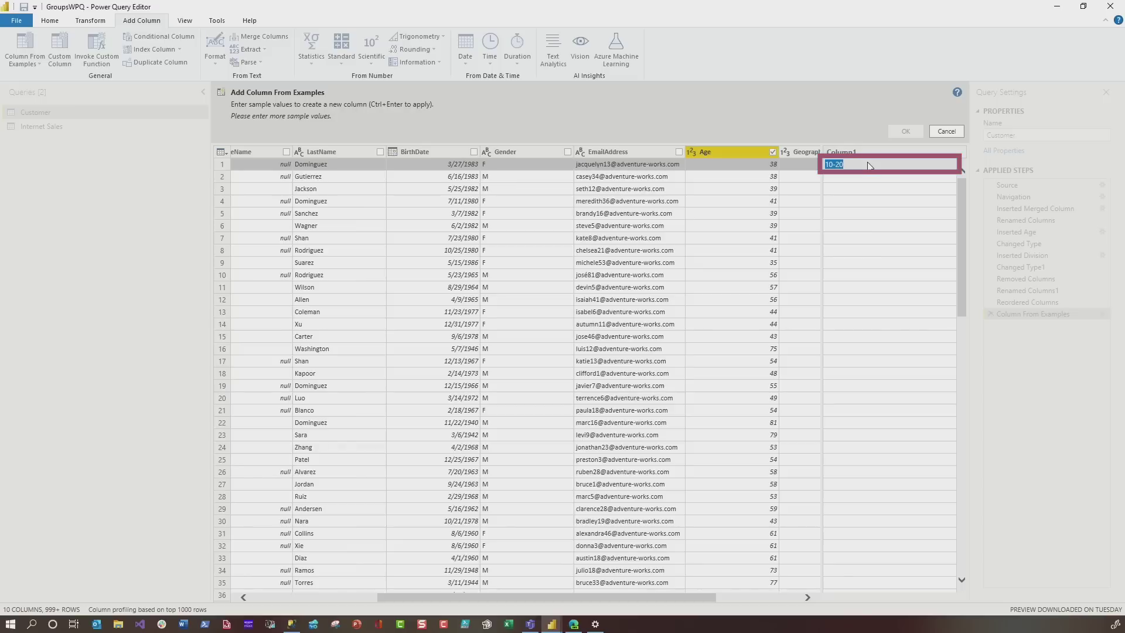
{"action": "type", "text": "21-40"}
{"action": "key", "text": "Return"}
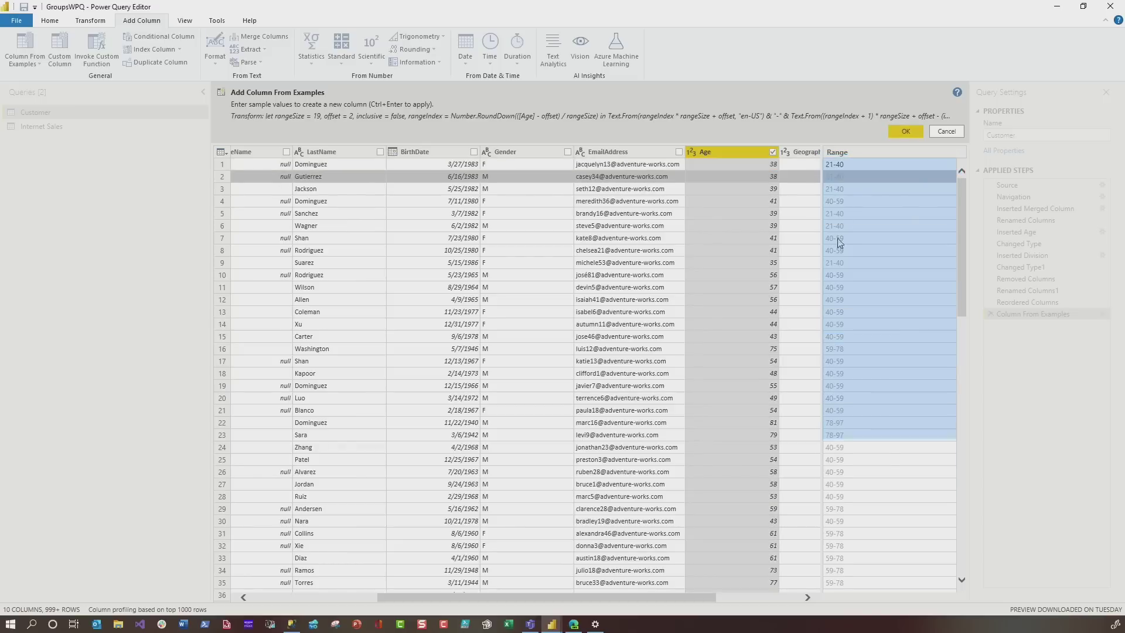
{"action": "left_click", "coordinate": [838, 239]}
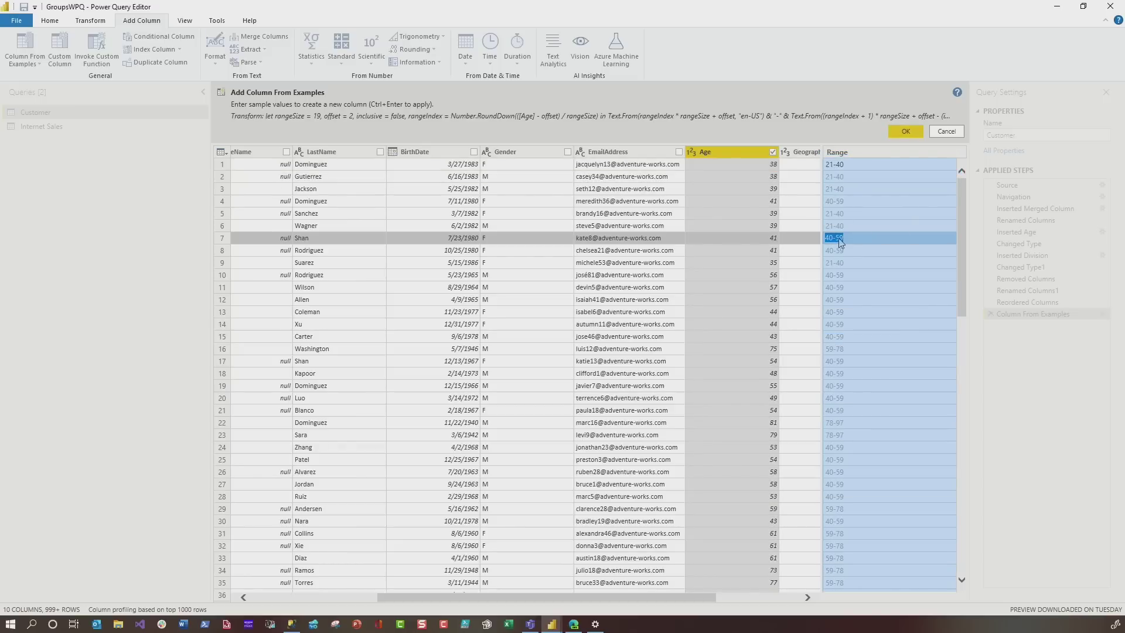
{"action": "type", "text": "41-60"}
{"action": "key", "text": "Return"}
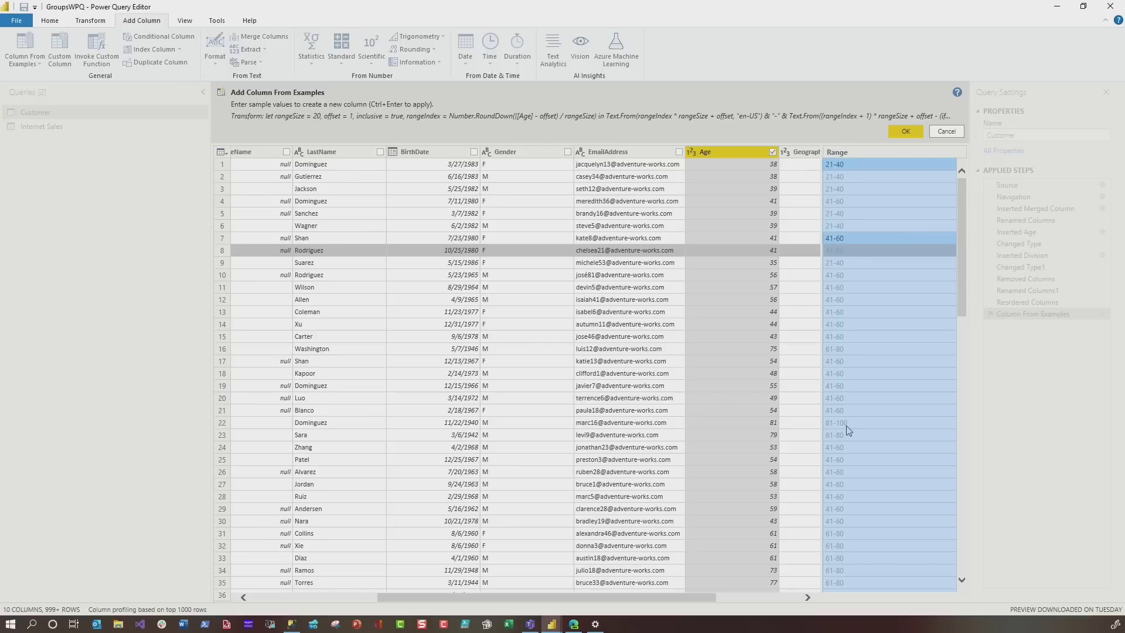
- Name the example column 'Age Group (PQ)' and add it to the Customer query
{"action": "double_click", "coordinate": [852, 154]}
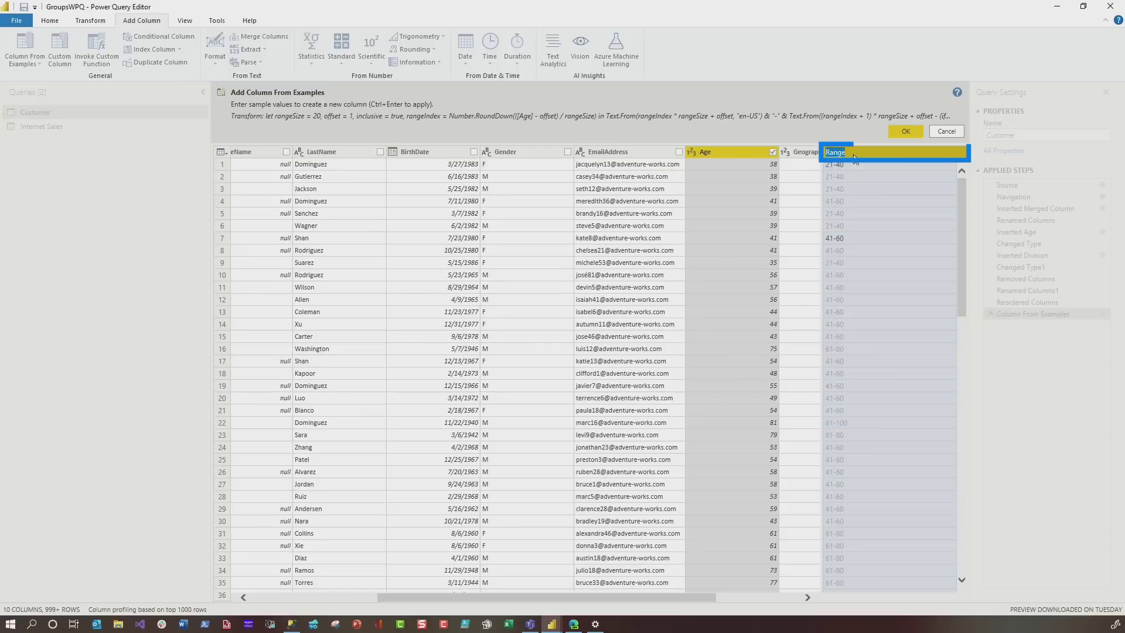
{"action": "type", "text": "Age Group (PQ"}
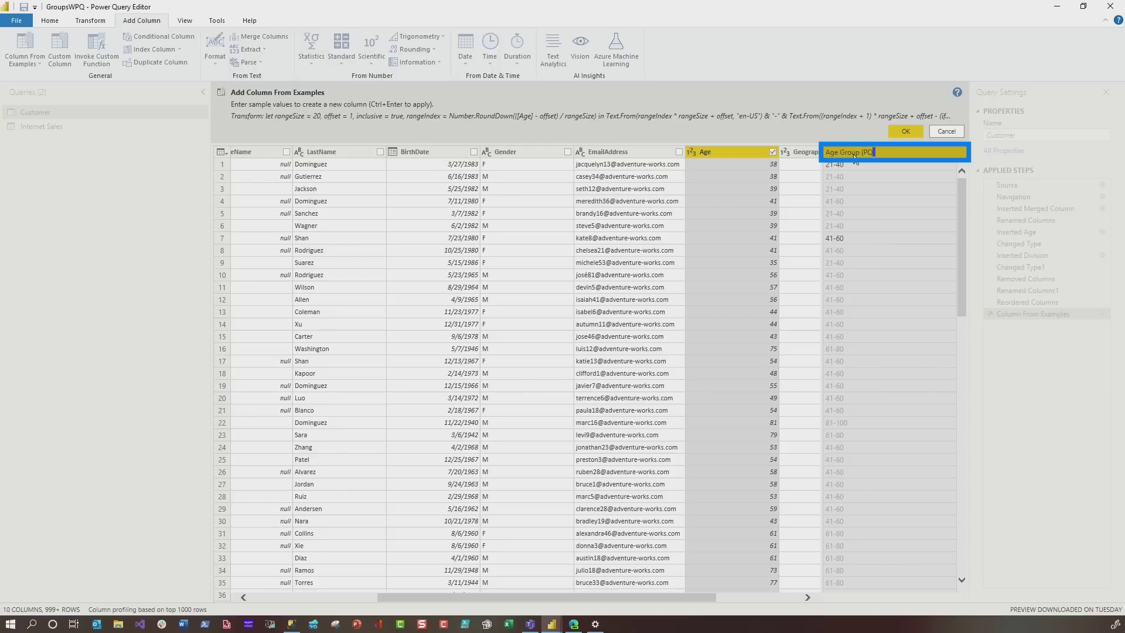
{"action": "type", "text": ")"}
{"action": "key", "text": "Return"}
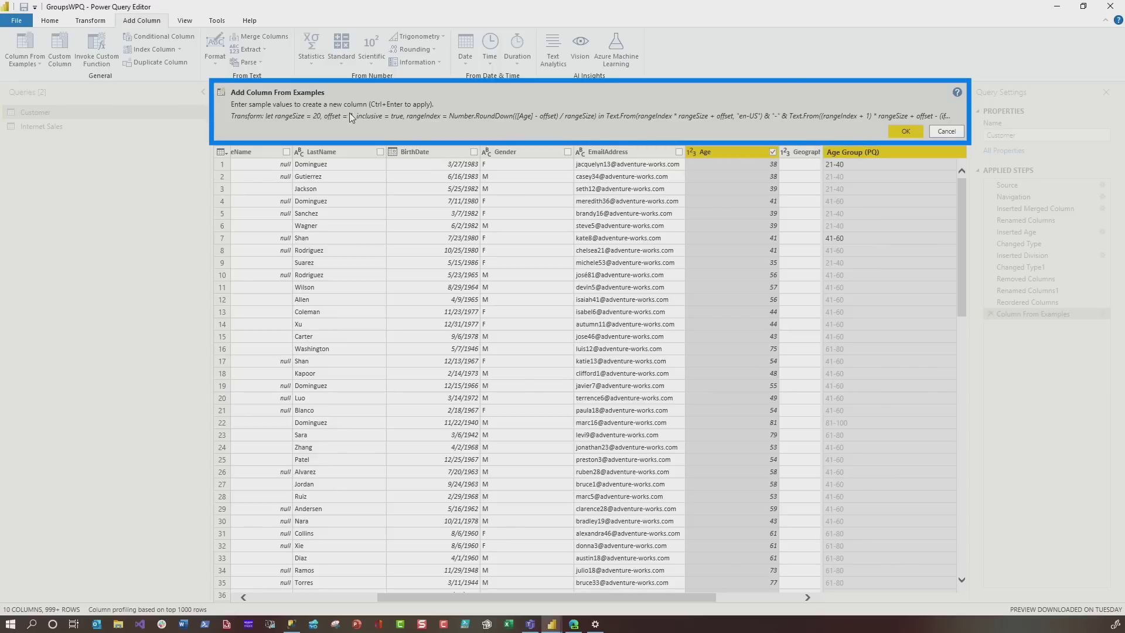
{"action": "left_click", "coordinate": [909, 132]}
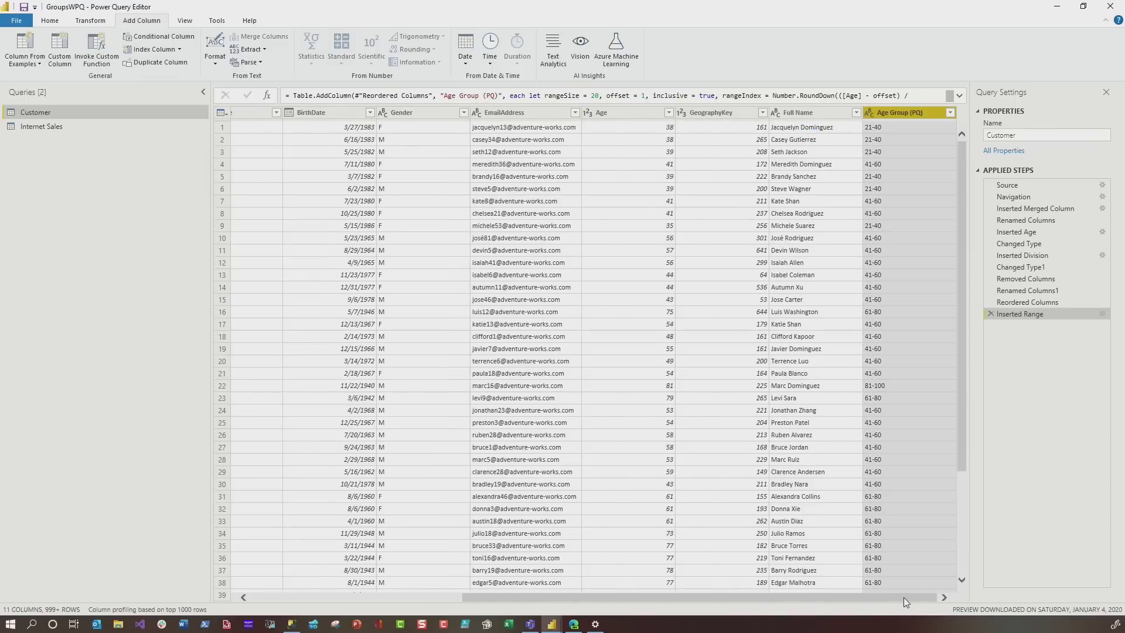
- Check the Age Group (PQ) values without filtering, then Close & Apply
{"action": "left_click", "coordinate": [950, 113]}
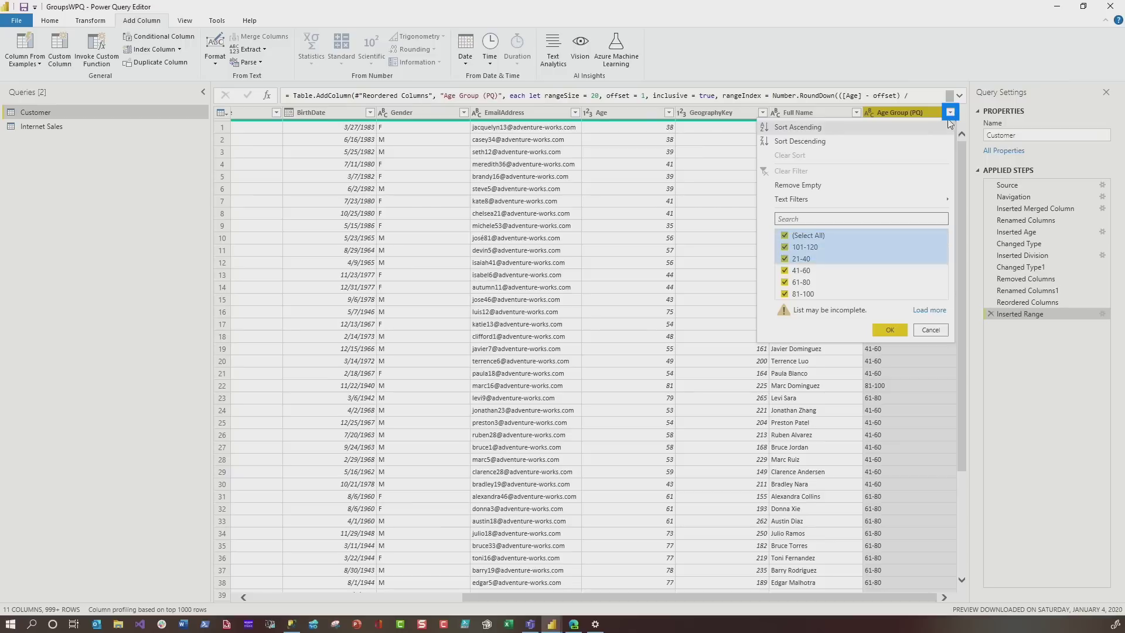
{"action": "left_click", "coordinate": [930, 330]}
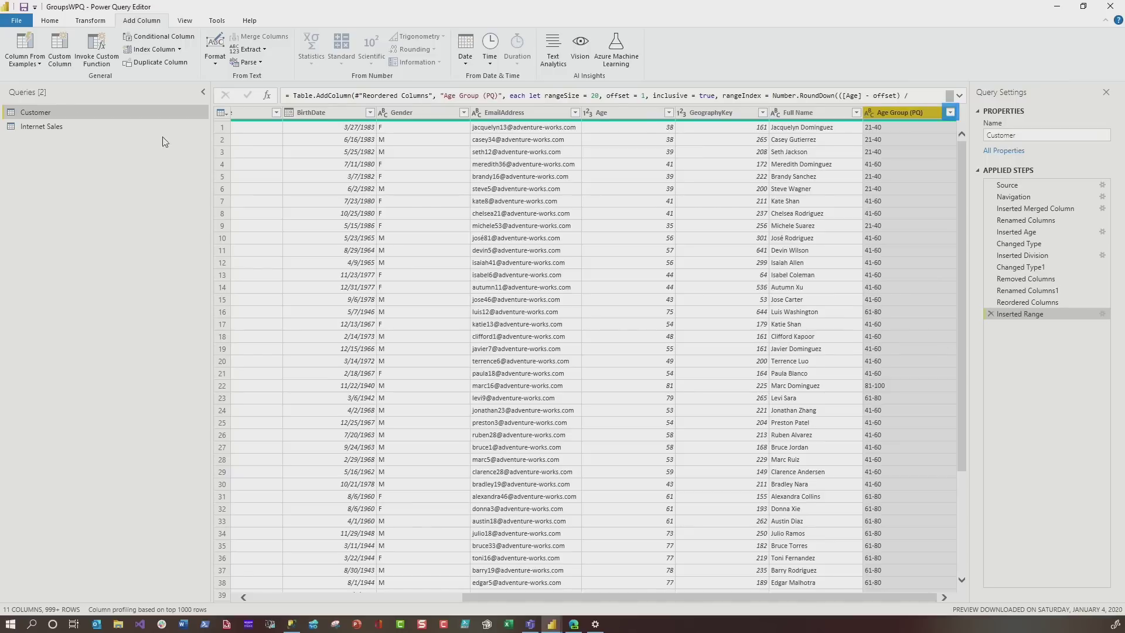
{"action": "left_click", "coordinate": [51, 21]}
{"action": "left_click", "coordinate": [18, 64]}
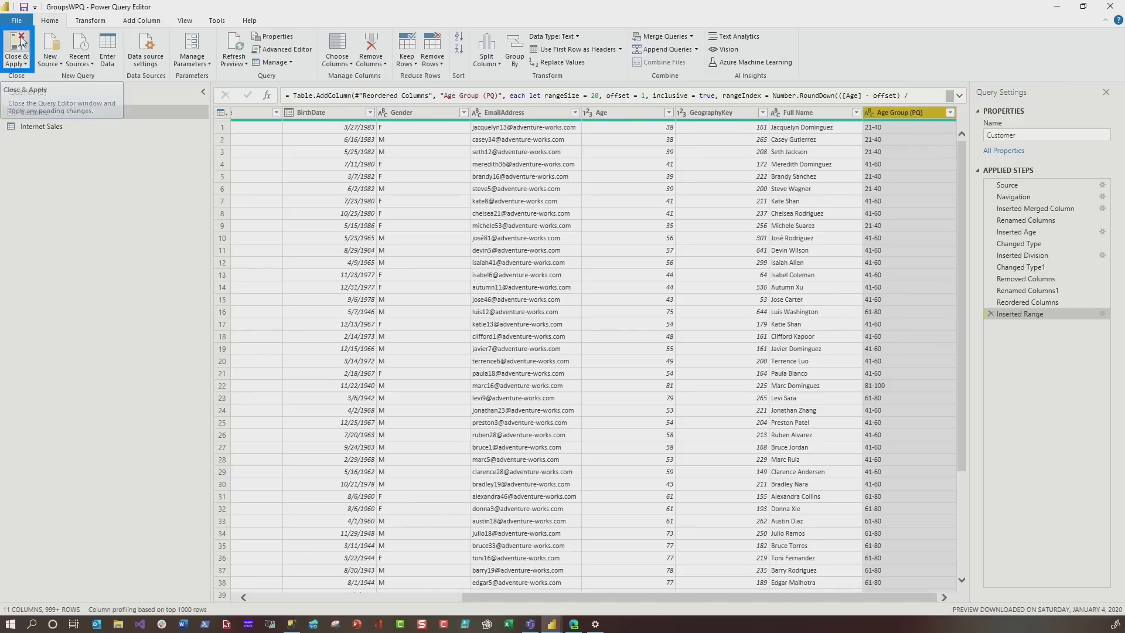
{"action": "left_click", "coordinate": [23, 115]}
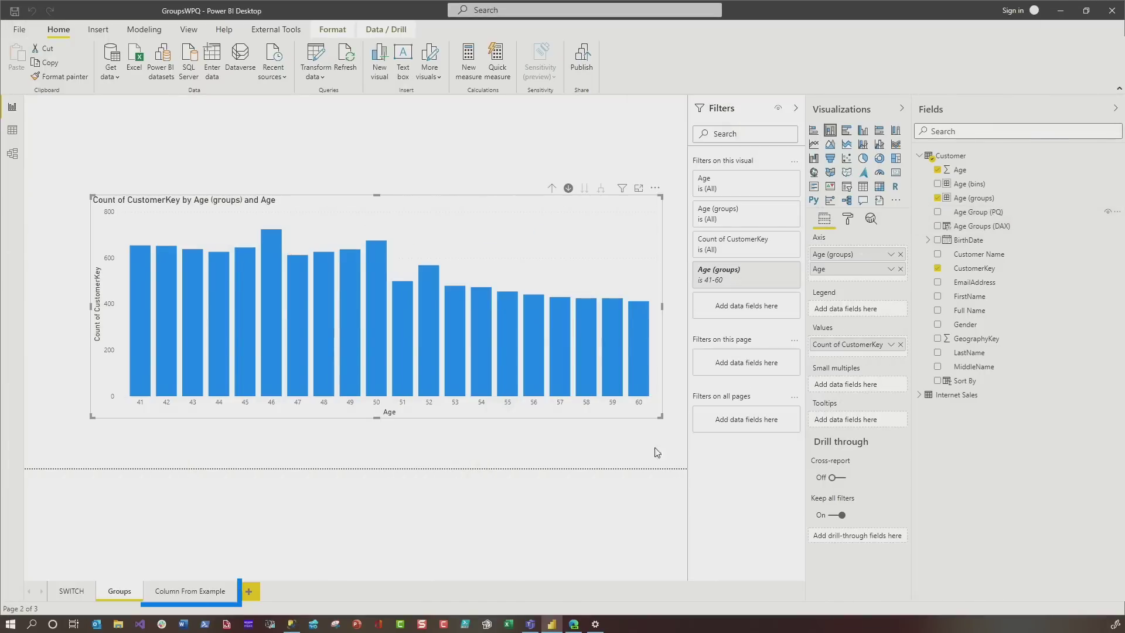
- On the Column From Example page, put Age Group (PQ) on the chart's axis
{"action": "left_click", "coordinate": [210, 593]}
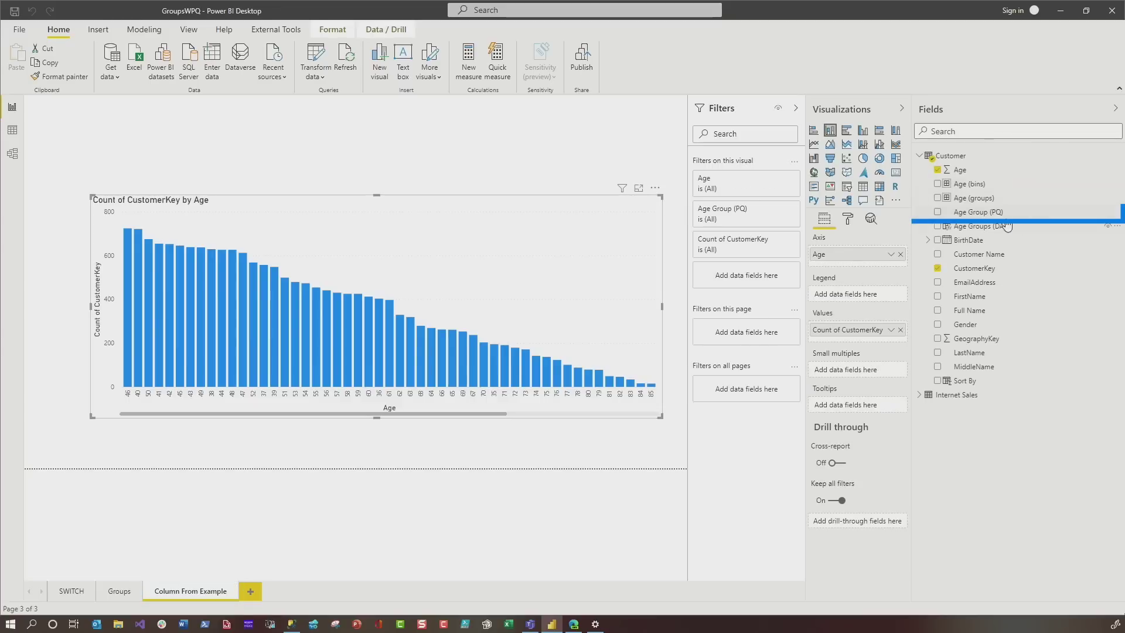
{"action": "left_click_drag", "start_coordinate": [987, 212], "coordinate": [875, 251]}
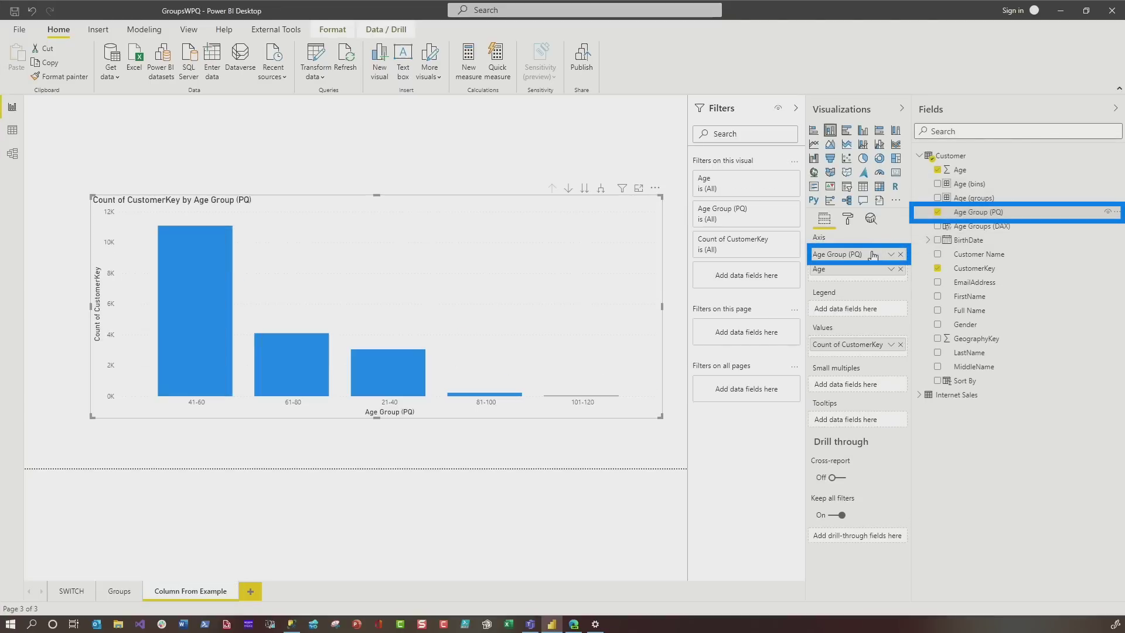